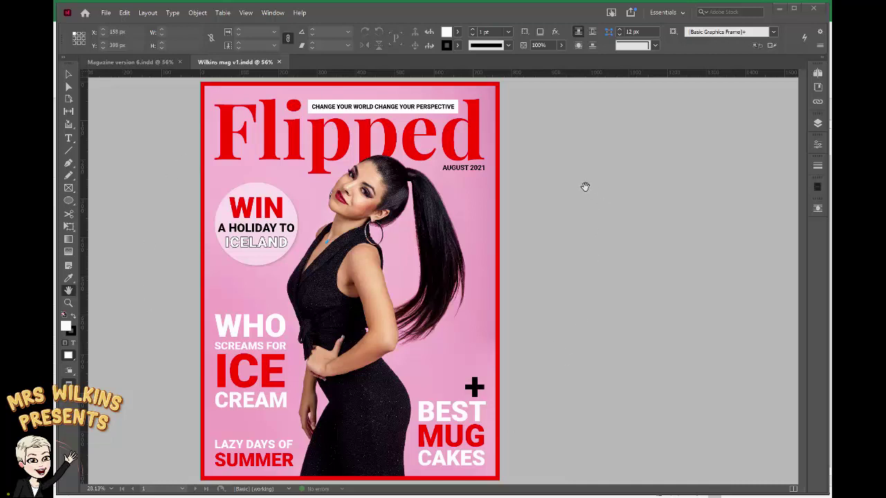
# - Switch from Preview to Normal screen mode so guides, bleed and frame edges show
pyautogui.press('w')
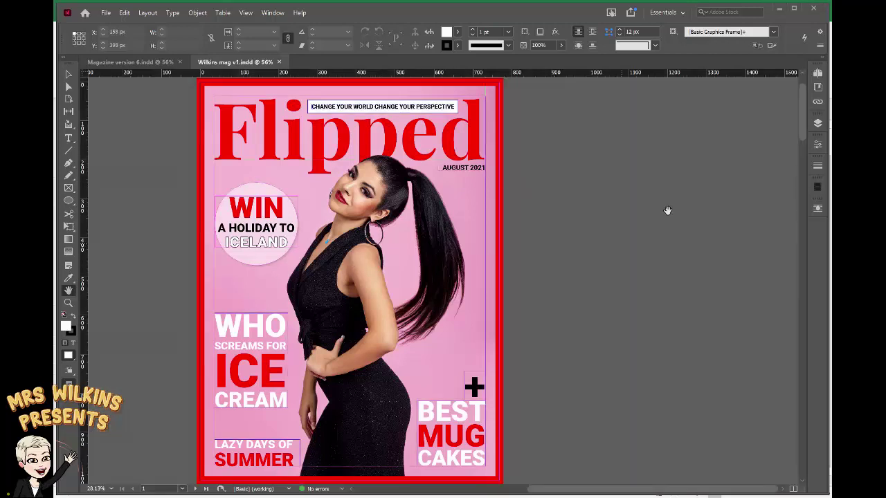
# - Check the frame and Cover text layers' contents by toggling their visibility
pyautogui.click(818, 124)
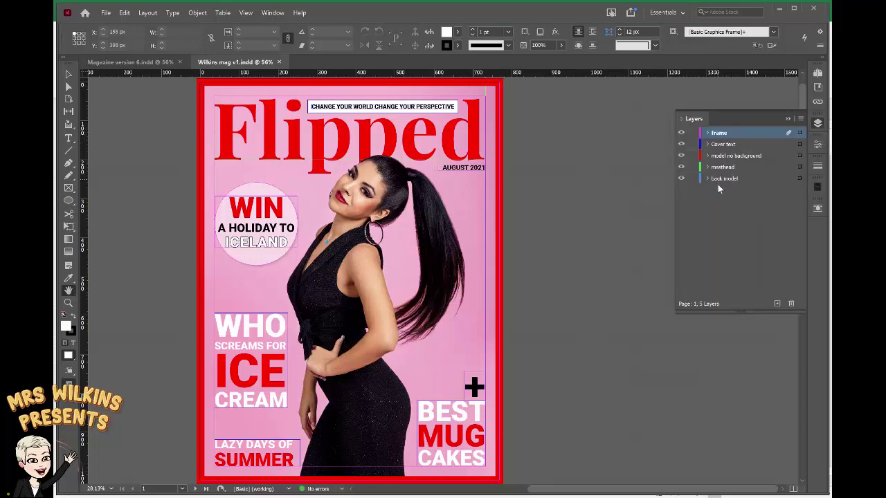
pyautogui.click(681, 133)
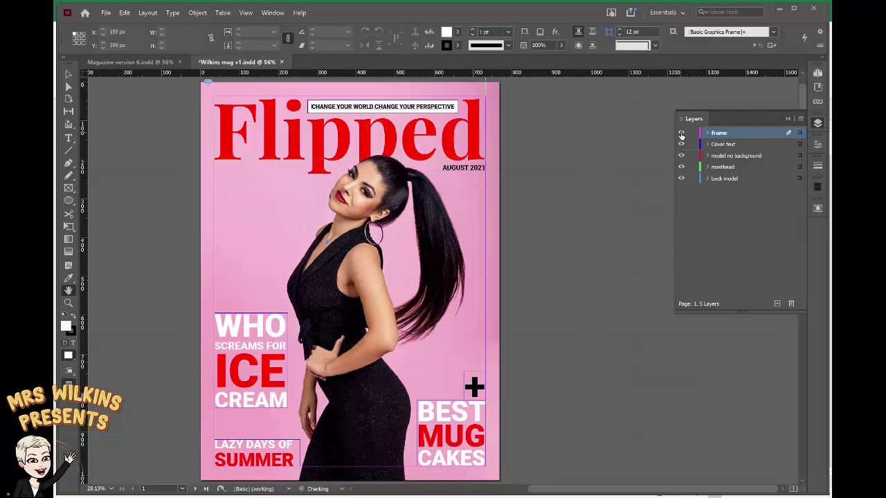
pyautogui.click(681, 133)
pyautogui.click(681, 144)
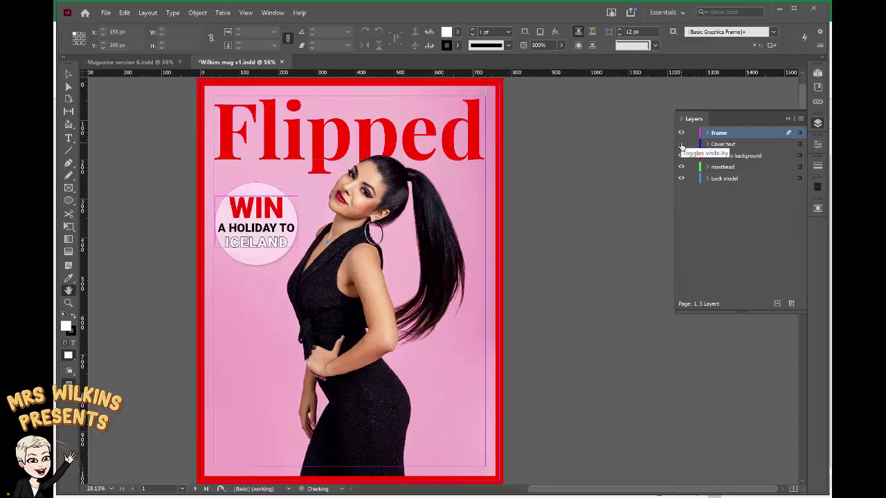
pyautogui.click(681, 144)
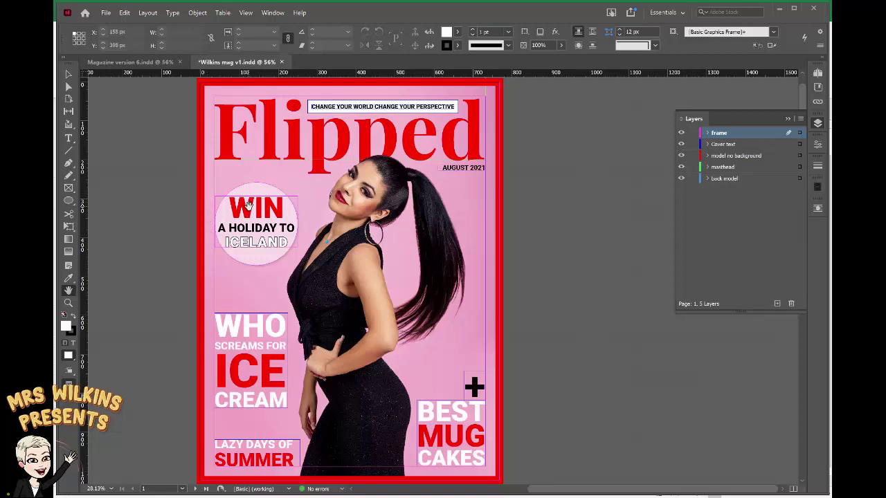
# - Cut the WIN holiday puff off the cover and add a new Layer 6
pyautogui.click(68, 75)
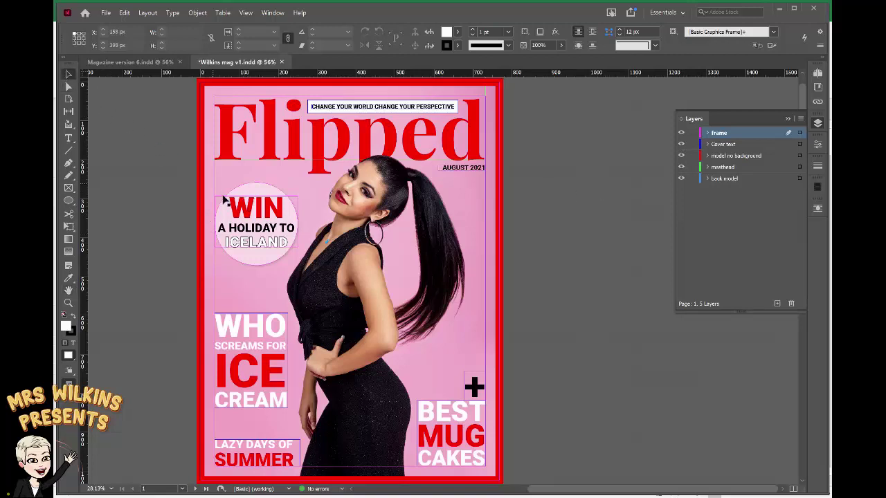
pyautogui.click(247, 228)
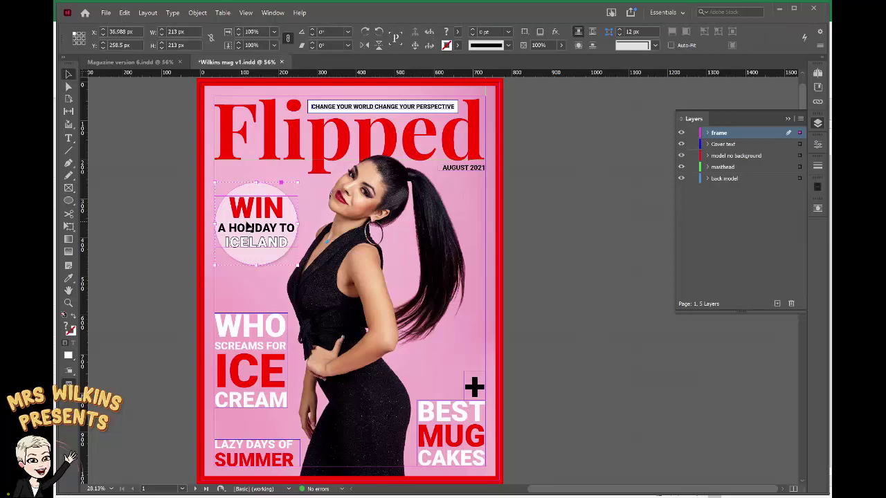
pyautogui.press('Delete')
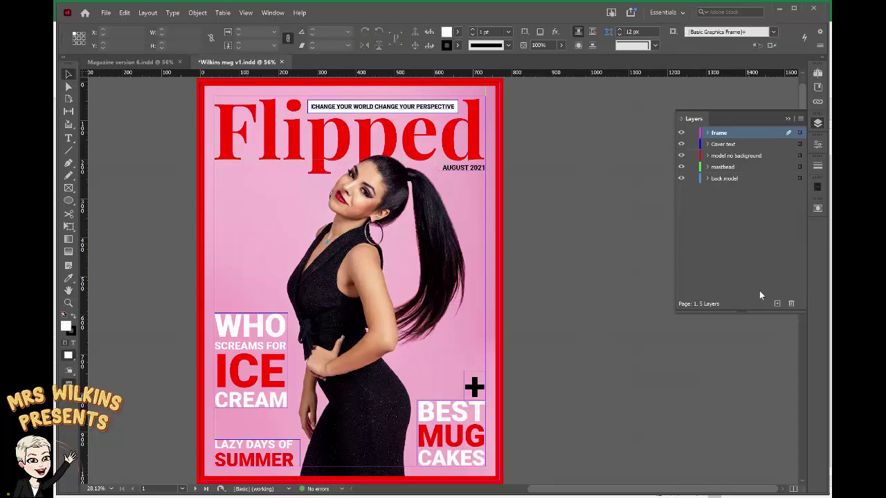
pyautogui.click(774, 304)
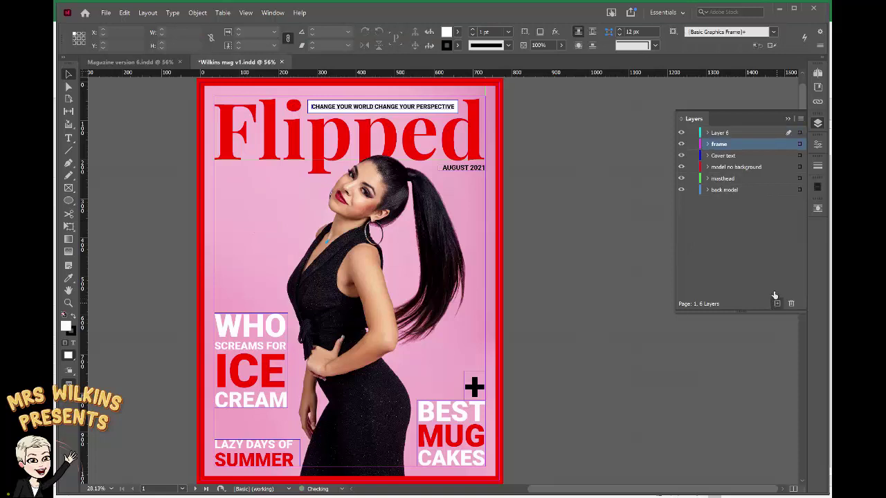
# - Rename Layer 6 to 'puff' and paste the WIN puff back in place on it
pyautogui.click(724, 136)
pyautogui.doubleClick(723, 134)
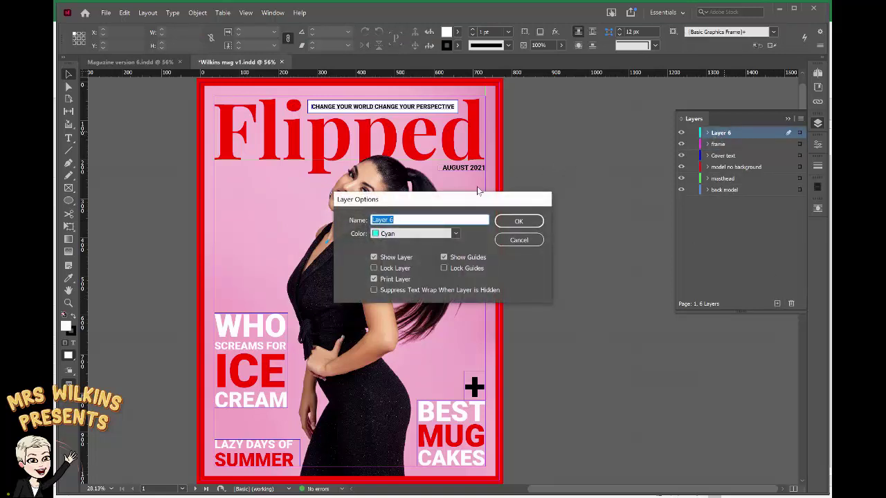
pyautogui.write('puff')
pyautogui.click(519, 222)
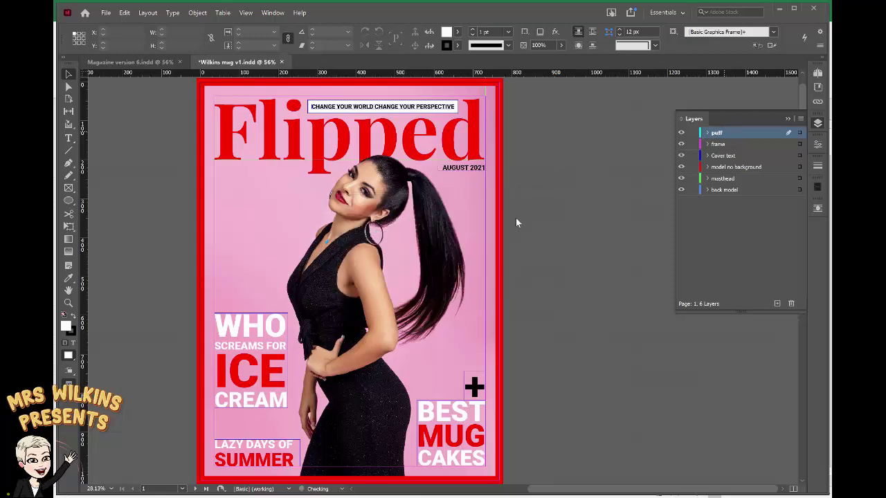
pyautogui.click(123, 13)
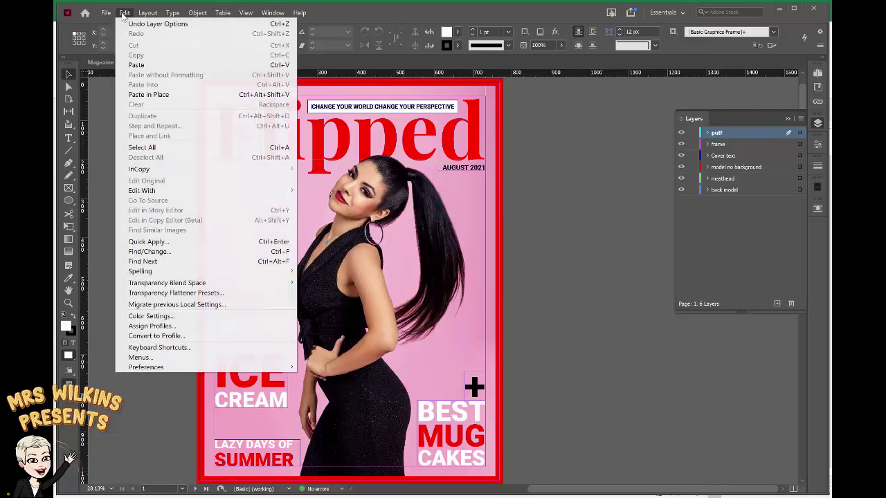
pyautogui.click(145, 95)
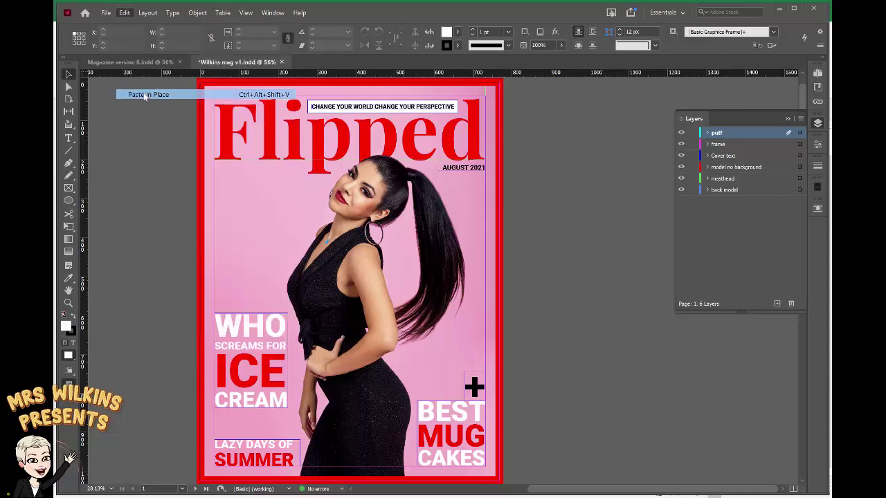
# - Check the puff, frame, Cover text, model no background, masthead and back model layers by toggling visibility
pyautogui.click(681, 133)
pyautogui.click(681, 133)
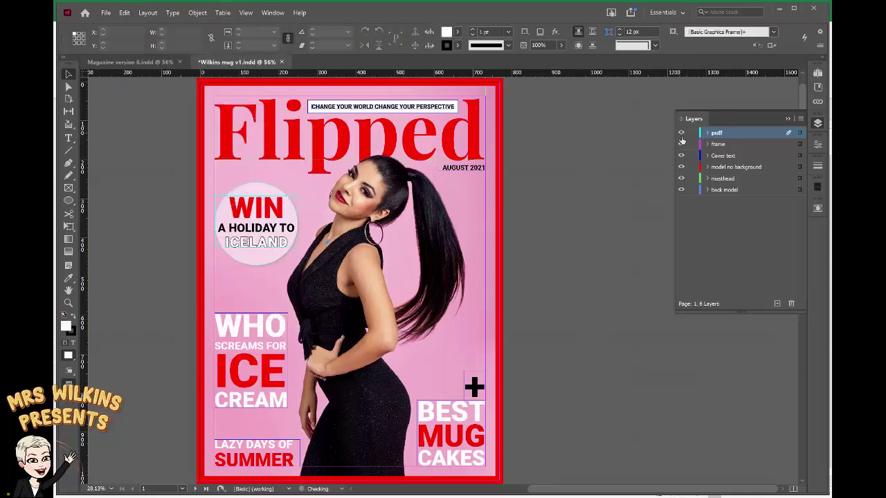
pyautogui.click(681, 144)
pyautogui.click(681, 144)
pyautogui.click(682, 156)
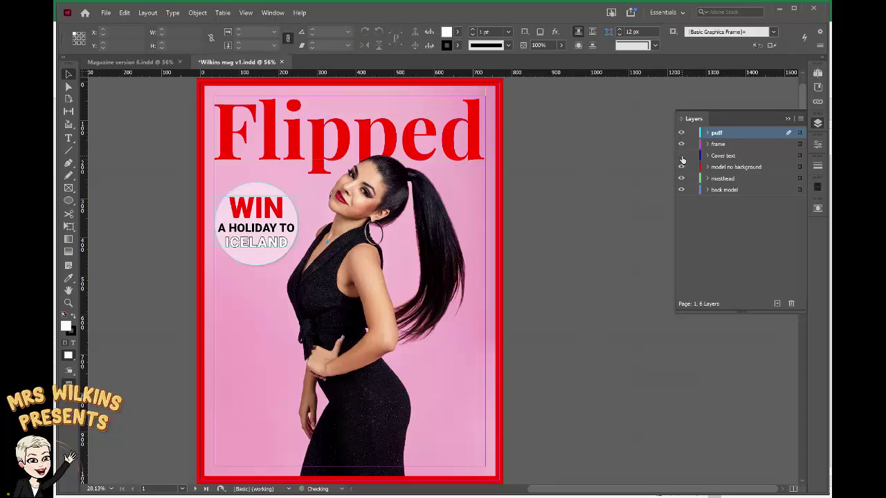
pyautogui.click(682, 157)
pyautogui.click(682, 156)
pyautogui.click(681, 156)
pyautogui.click(681, 167)
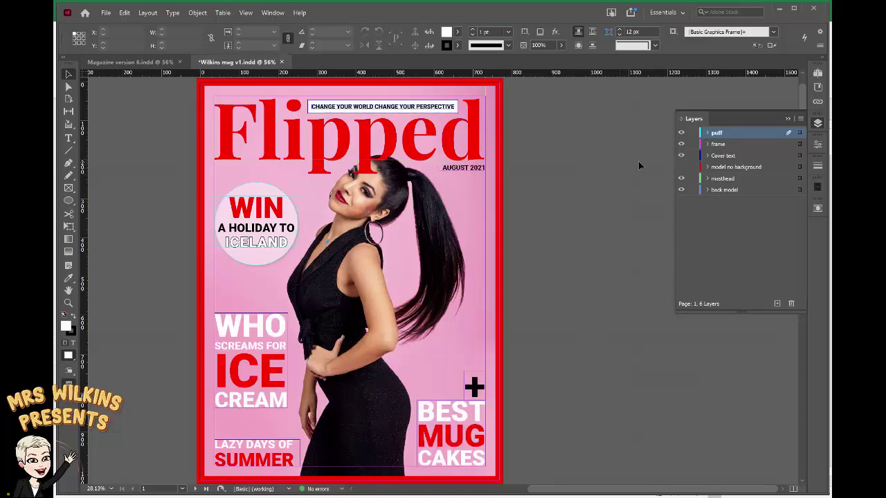
pyautogui.click(681, 167)
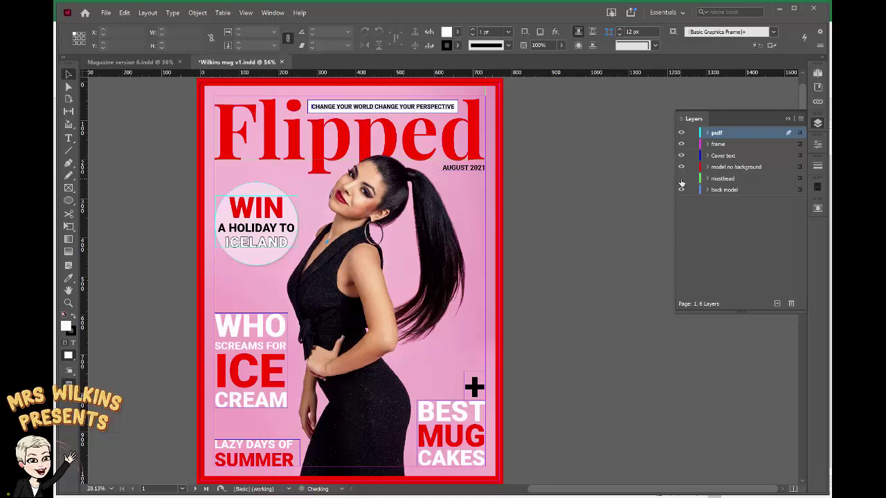
pyautogui.click(681, 179)
pyautogui.click(681, 178)
pyautogui.click(682, 190)
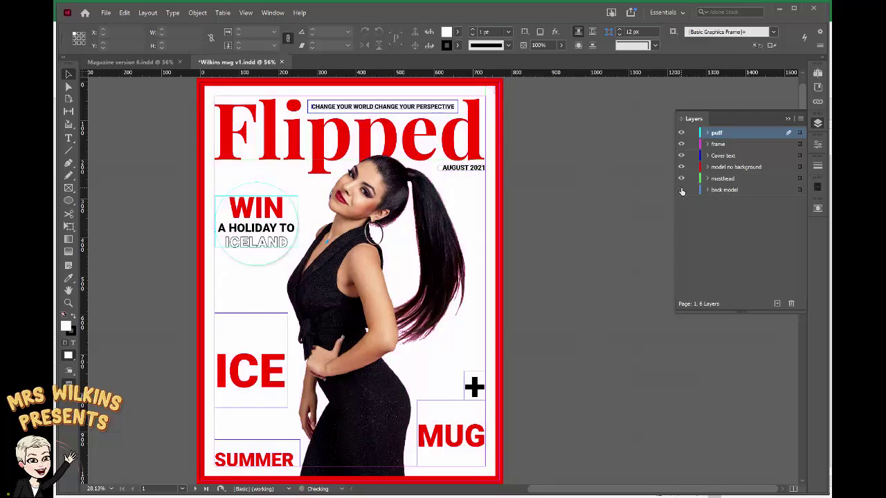
pyautogui.click(682, 190)
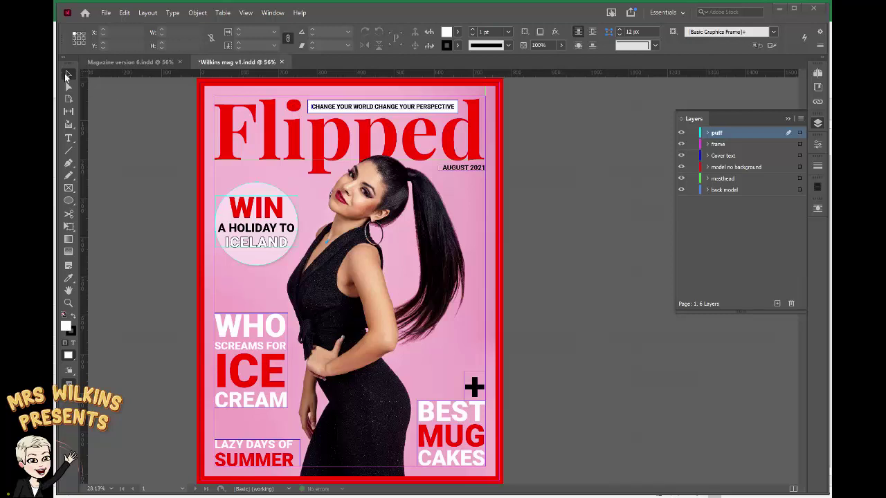
pyautogui.click(165, 108)
# - Make masthead the active layer and select the Flipped masthead
pyautogui.click(282, 156)
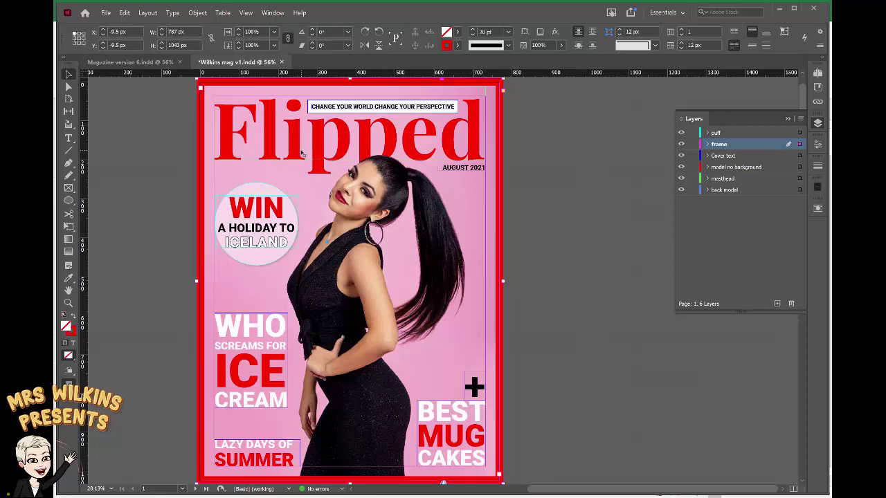
pyautogui.click(717, 181)
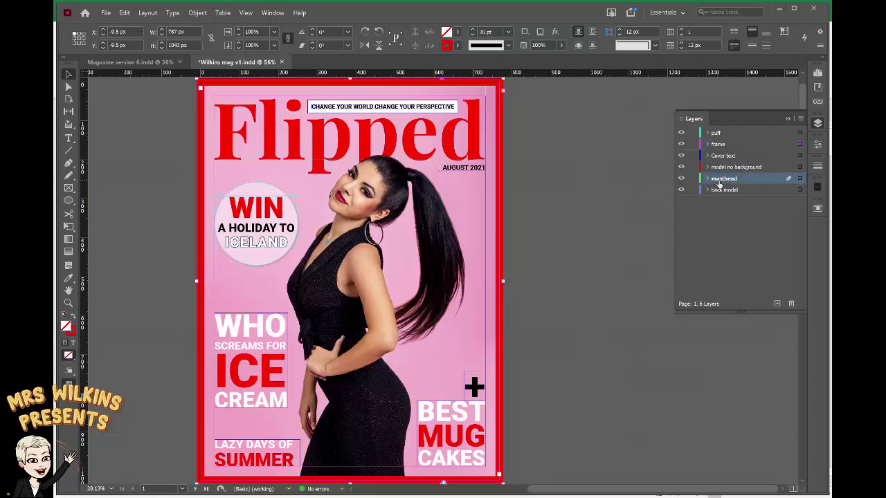
pyautogui.click(798, 178)
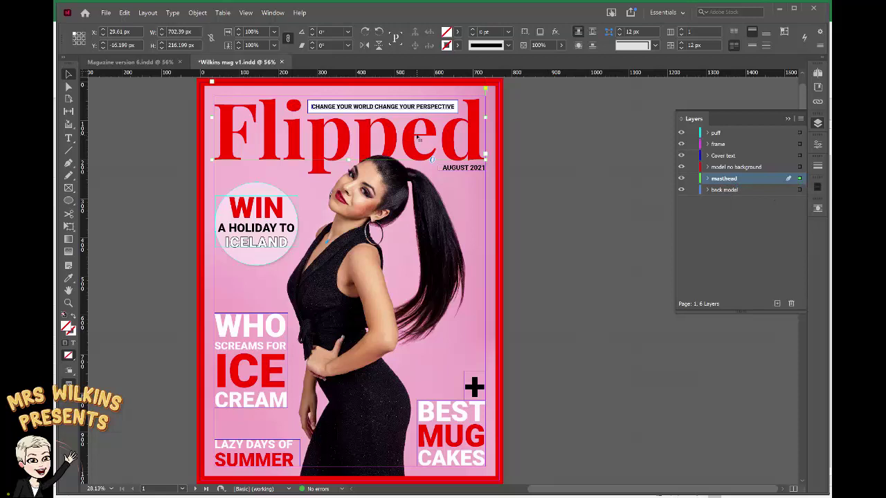
# - Dock the Animation panel beside the Layers list with the Flipped masthead loaded
pyautogui.click(274, 13)
pyautogui.moveTo(338, 136)
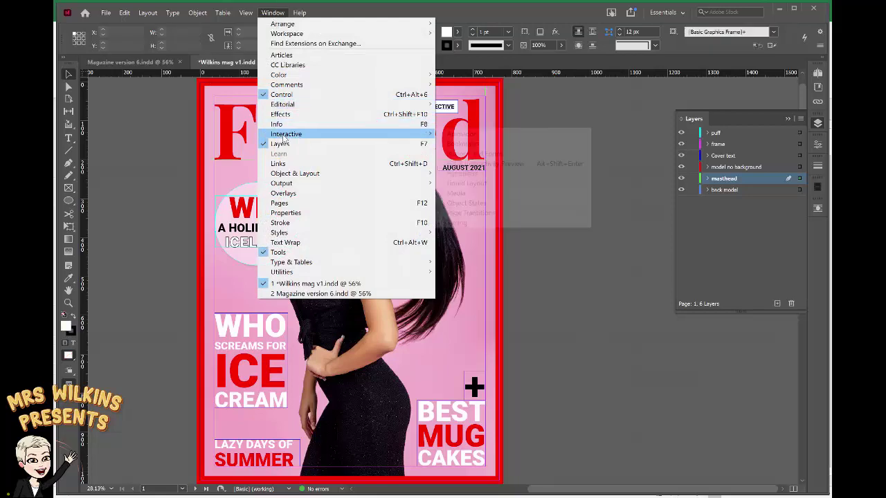
pyautogui.click(468, 135)
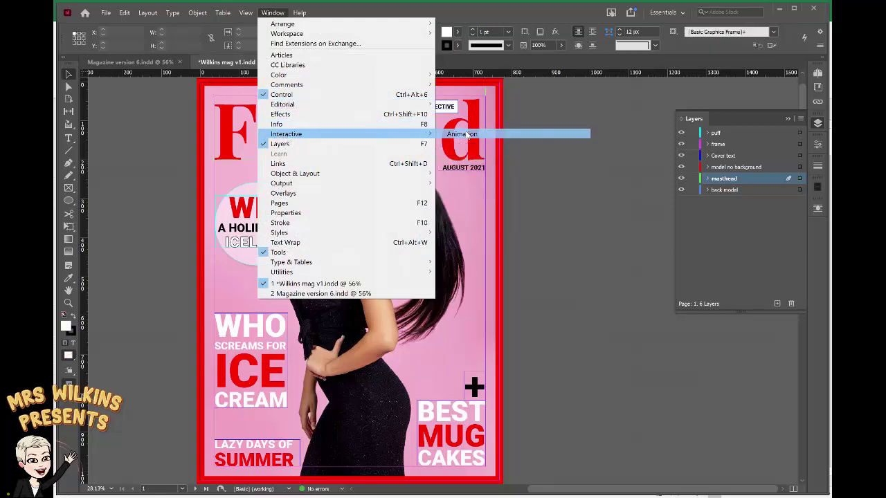
pyautogui.moveTo(686, 178); pyautogui.dragTo(537, 109)
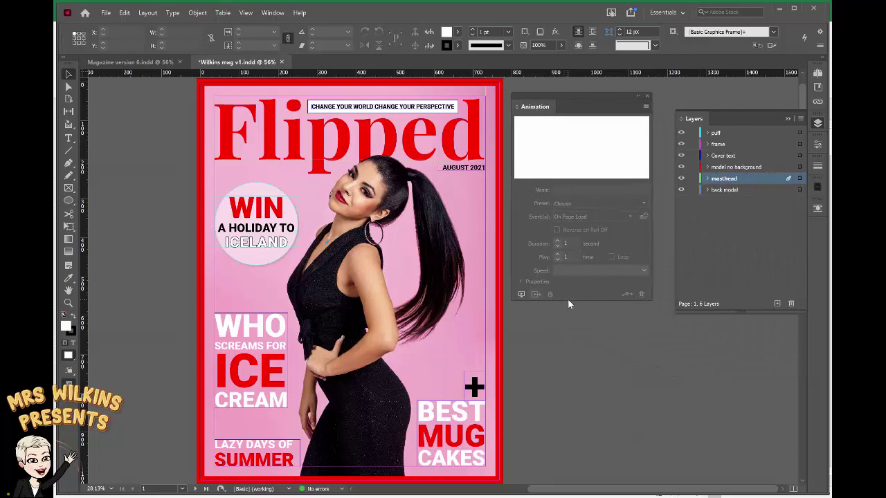
pyautogui.click(798, 179)
pyautogui.click(799, 180)
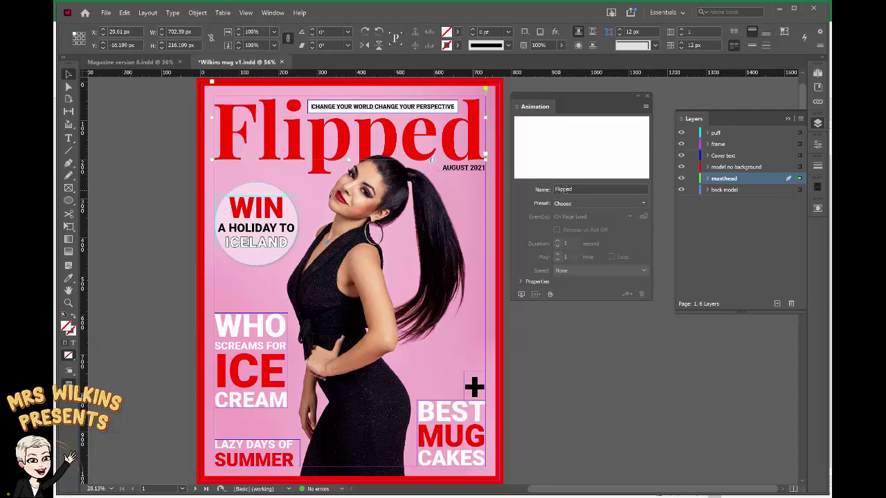
# - Name the masthead animation 'Masthead', apply the Zoom In (2D) preset, and preview the spread
pyautogui.moveTo(576, 189); pyautogui.dragTo(553, 188)
pyautogui.write('Masthead')
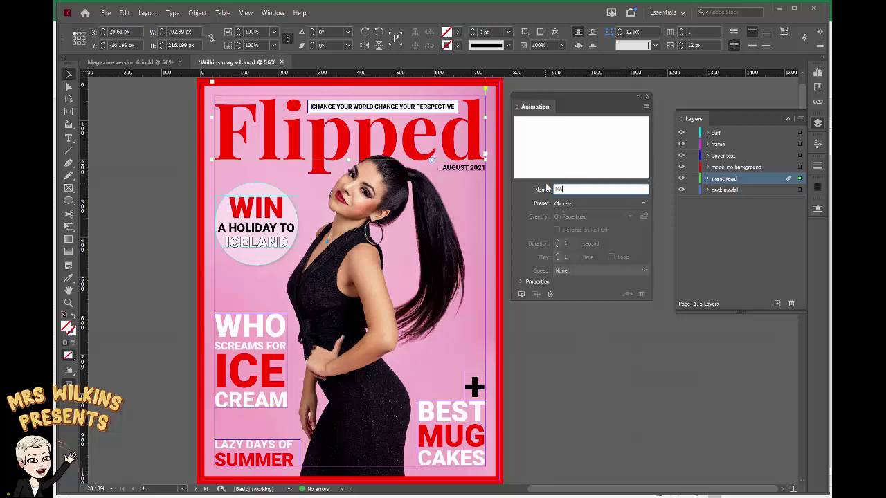
pyautogui.click(644, 206)
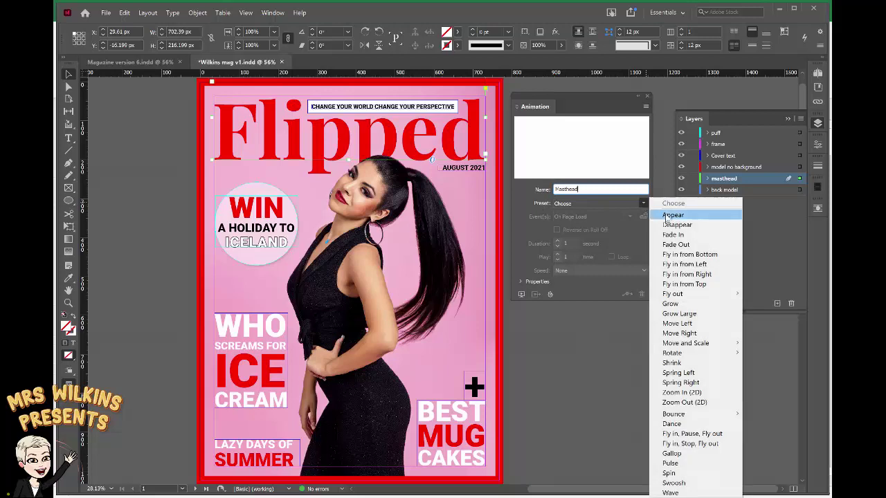
pyautogui.click(676, 244)
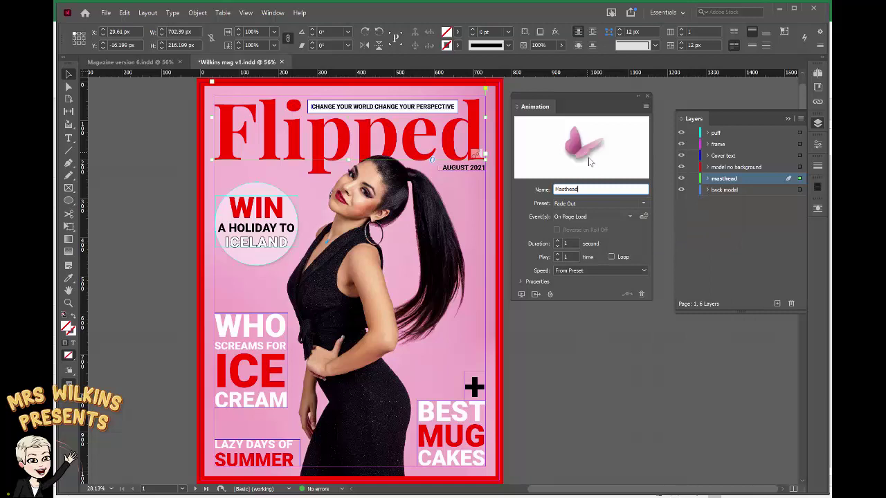
pyautogui.click(643, 204)
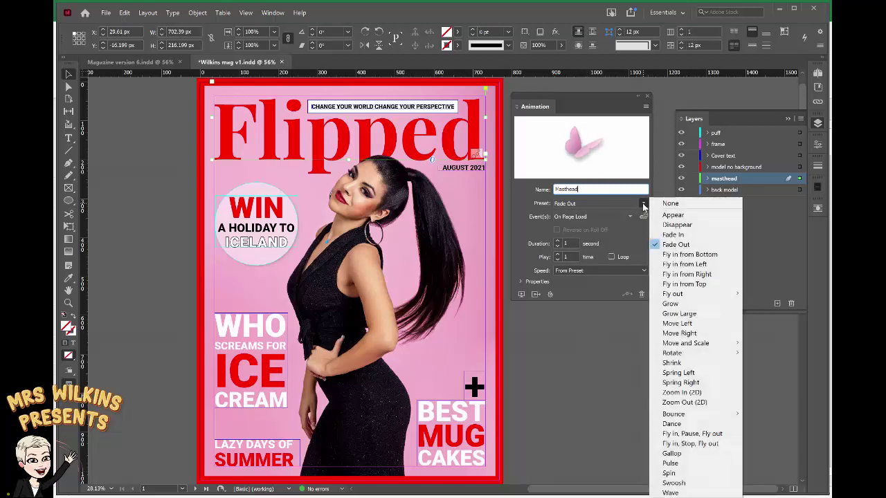
pyautogui.click(685, 393)
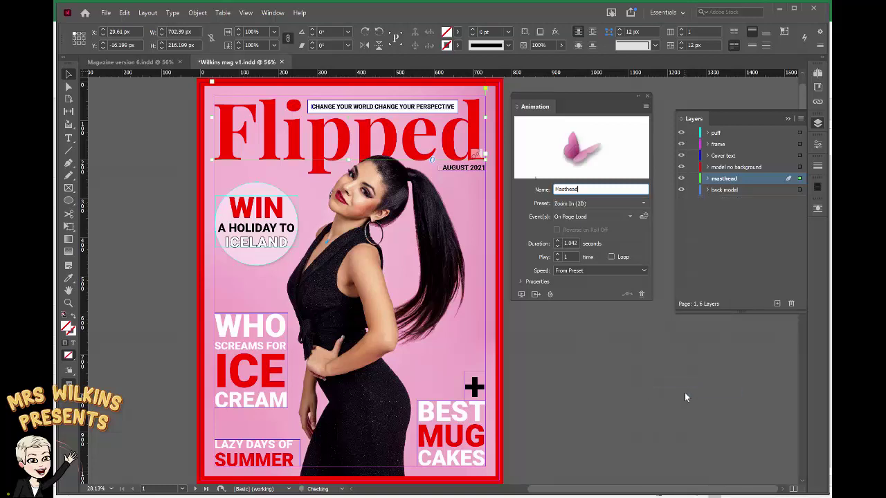
pyautogui.click(522, 294)
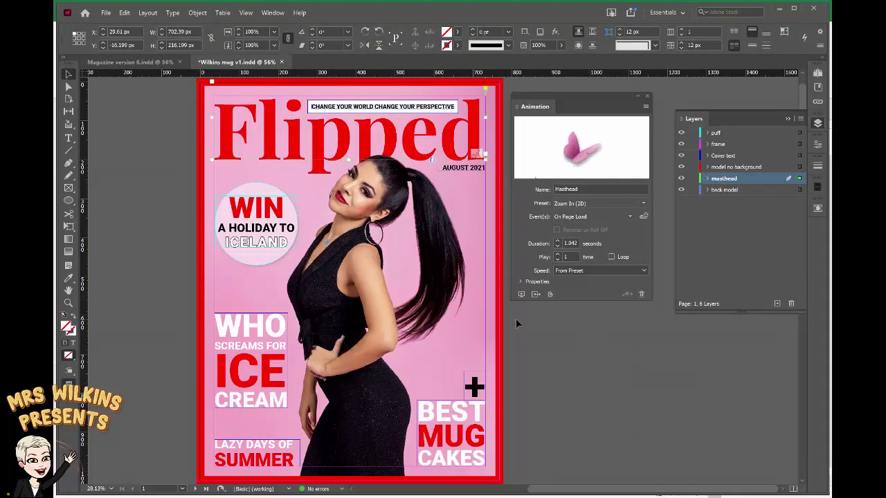
pyautogui.click(257, 235)
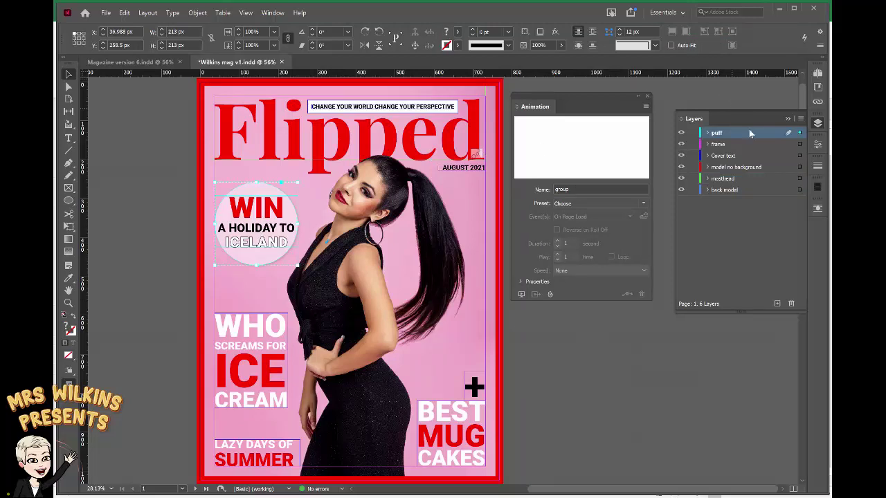
# - Name the puff animation 'Puff', apply Zoom In (2D), and open the EPUB Interactivity Preview
pyautogui.click(573, 188)
pyautogui.doubleClick(564, 189)
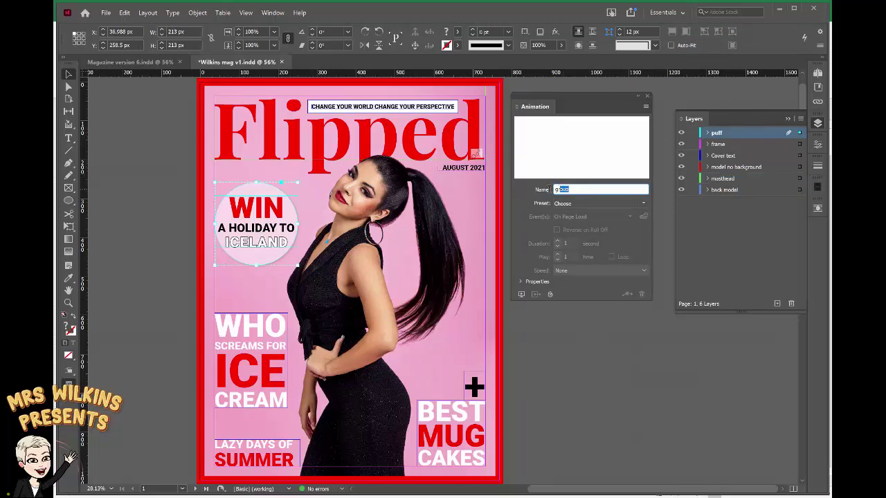
pyautogui.write('Puff')
pyautogui.click(643, 203)
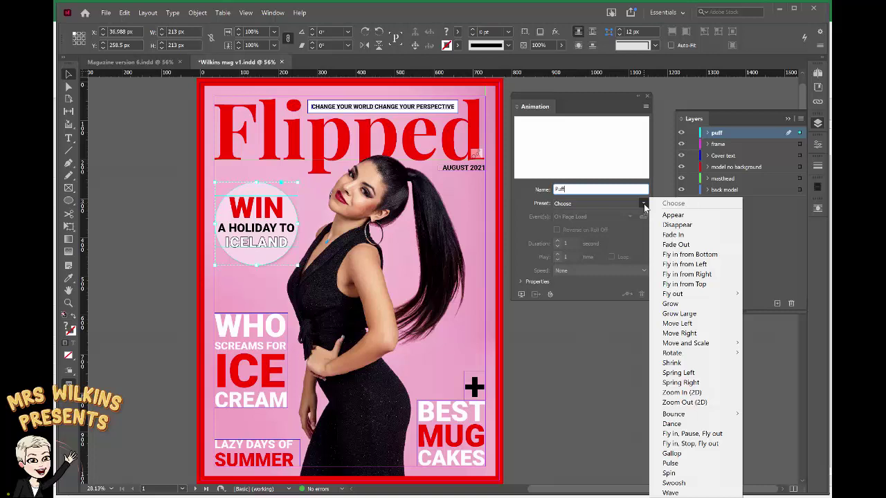
pyautogui.click(676, 396)
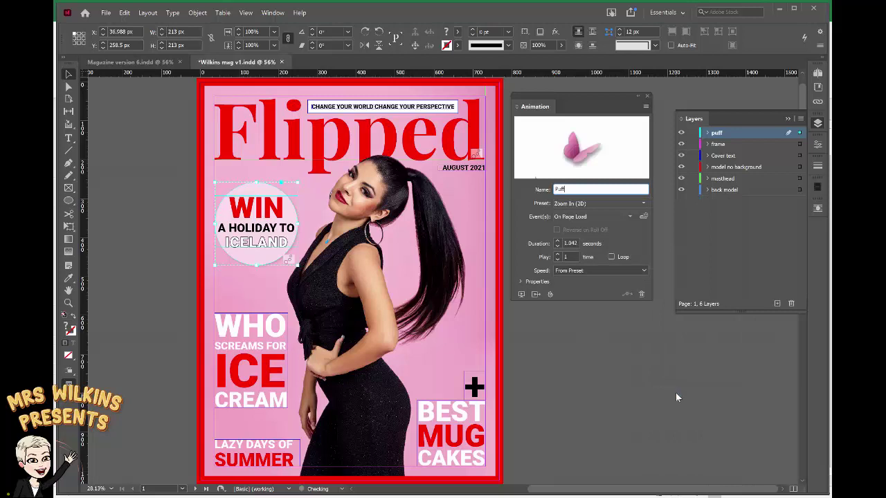
pyautogui.click(522, 295)
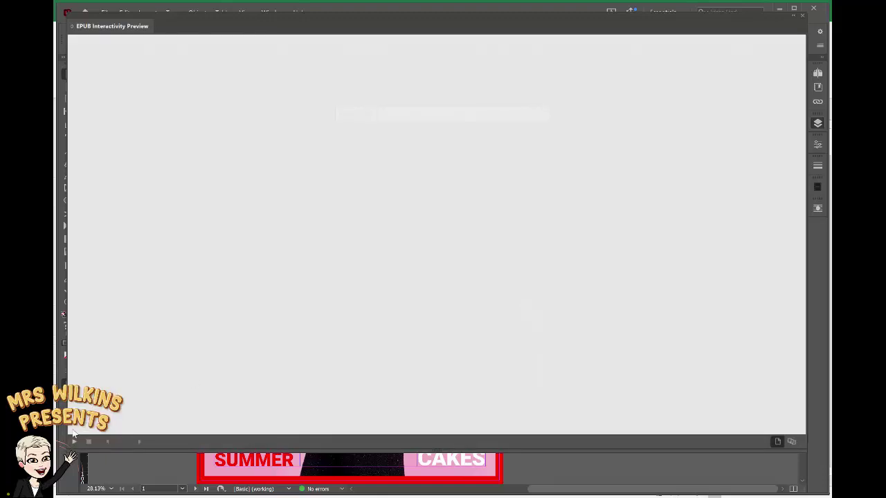
# - Play the EPUB preview of the masthead and puff zooms, then move the preview aside
pyautogui.click(73, 440)
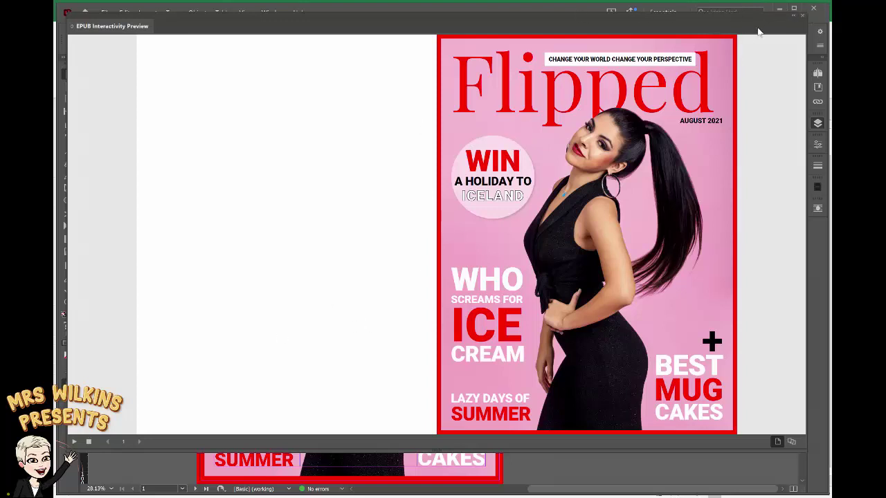
pyautogui.moveTo(658, 25); pyautogui.dragTo(885, 37)
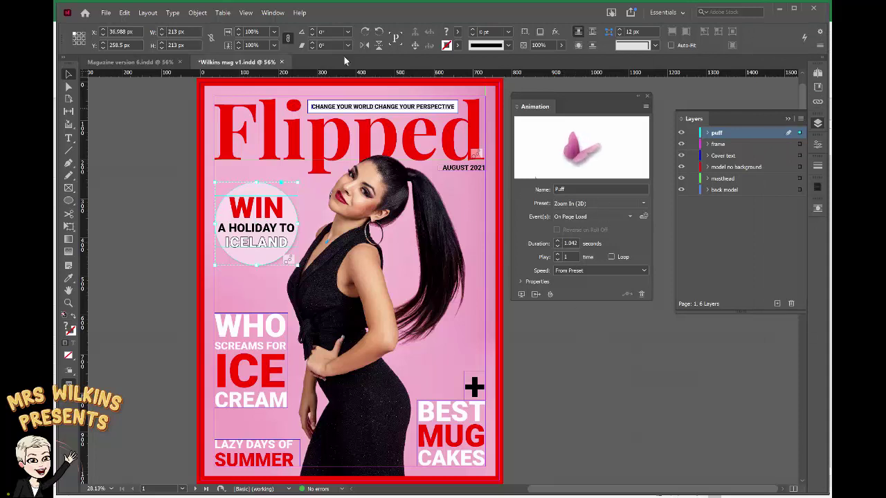
# - Link Masthead and Puff to Play Together in the Timing panel, then reopen the EPUB preview
pyautogui.click(273, 13)
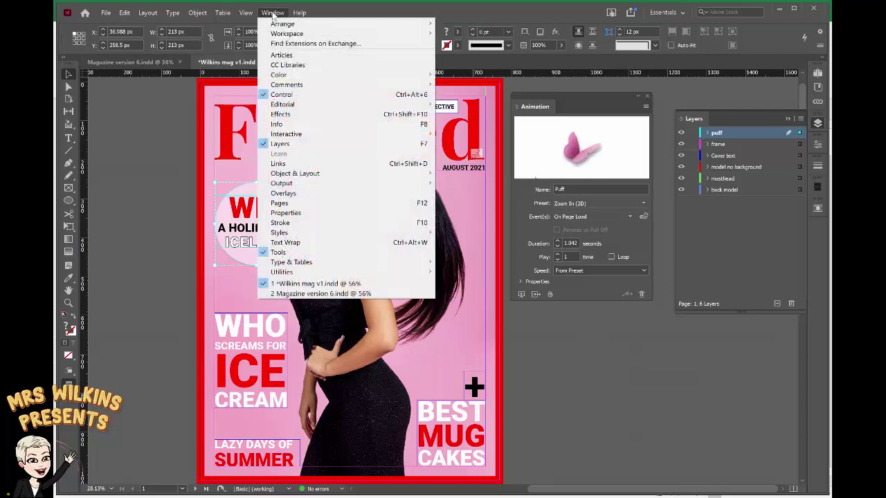
pyautogui.moveTo(282, 137)
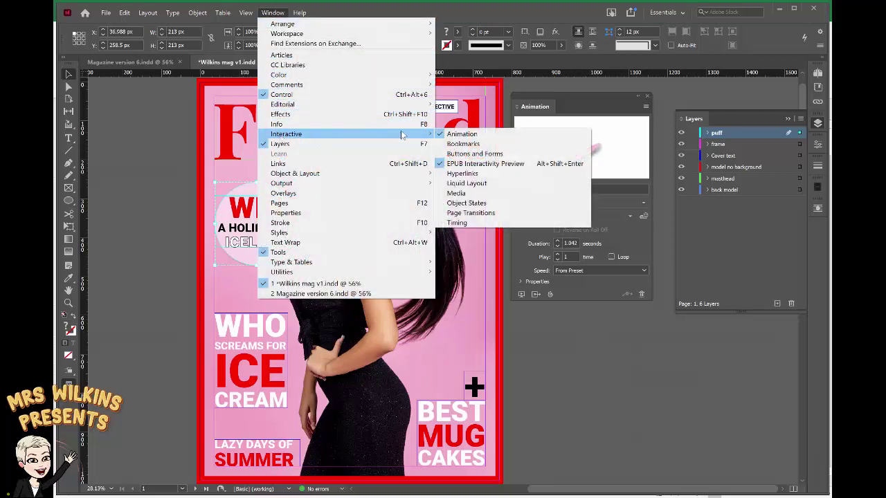
pyautogui.click(456, 222)
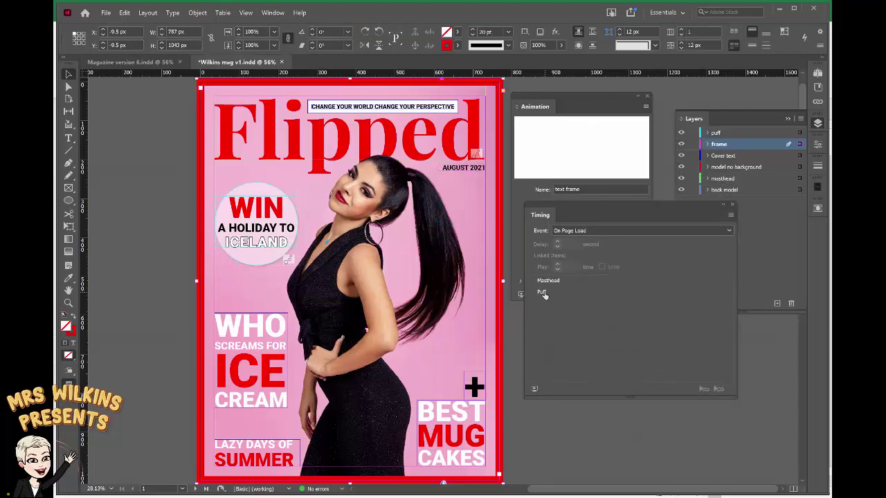
pyautogui.click(542, 281)
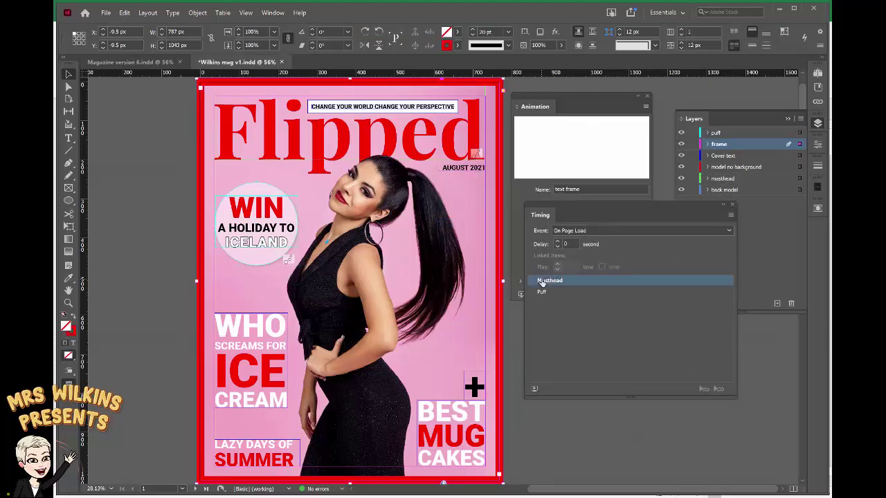
pyautogui.keyDown('shift'); pyautogui.click(542, 292); pyautogui.keyUp('shift')
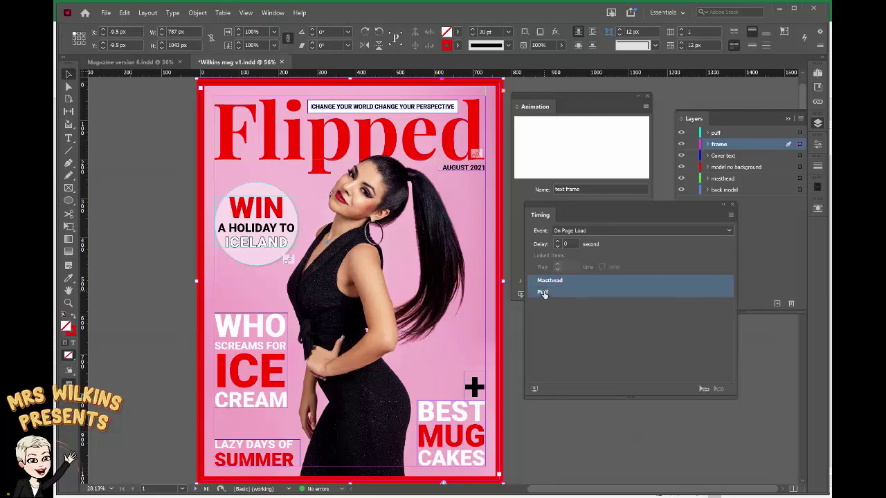
pyautogui.click(704, 390)
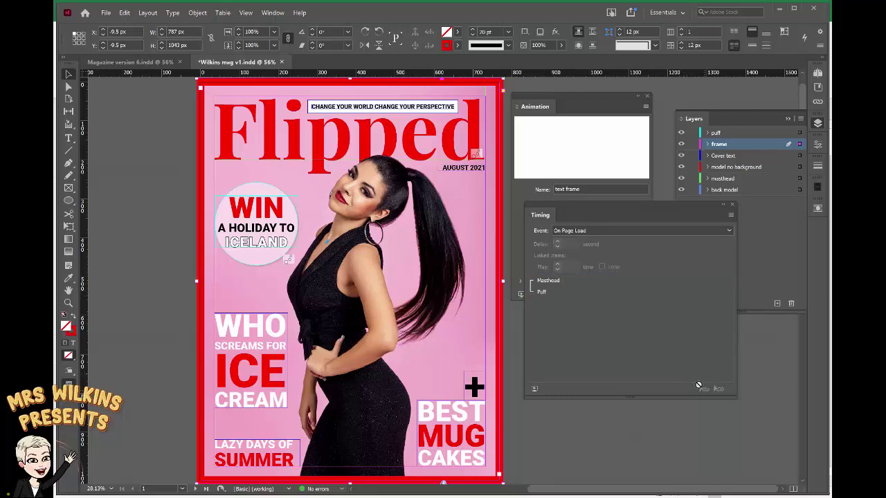
pyautogui.hotkey('ctrl', 'shift', 'Return')
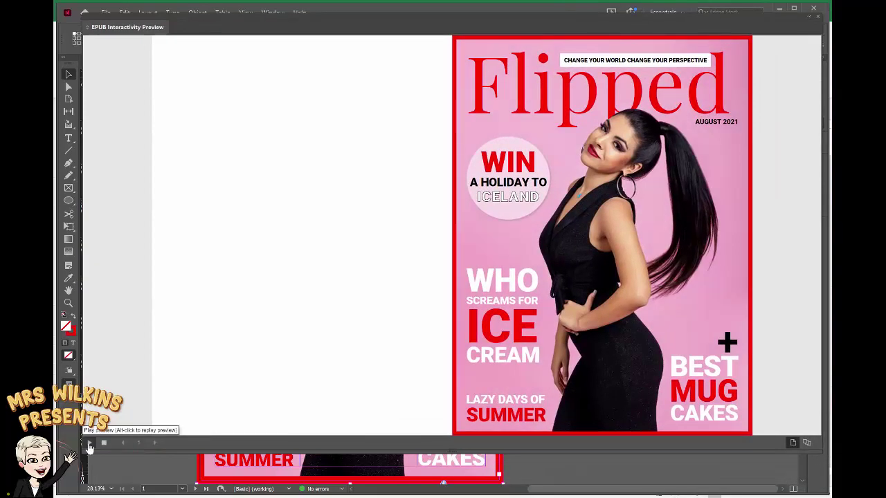
# - Play the linked masthead and puff zoom-in in the EPUB preview
pyautogui.click(88, 446)
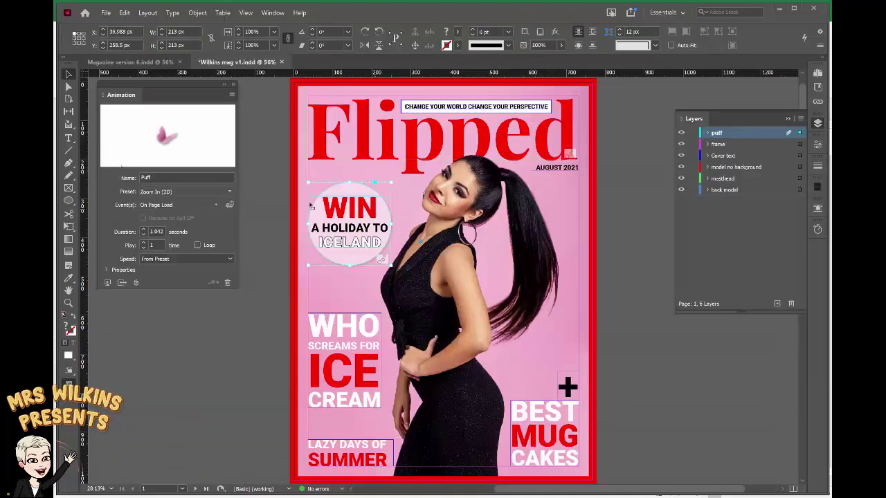
# - Hide the puff and frame layers and select the WHO SCREAMS FOR ICE CREAM coverline frame
pyautogui.click(349, 351)
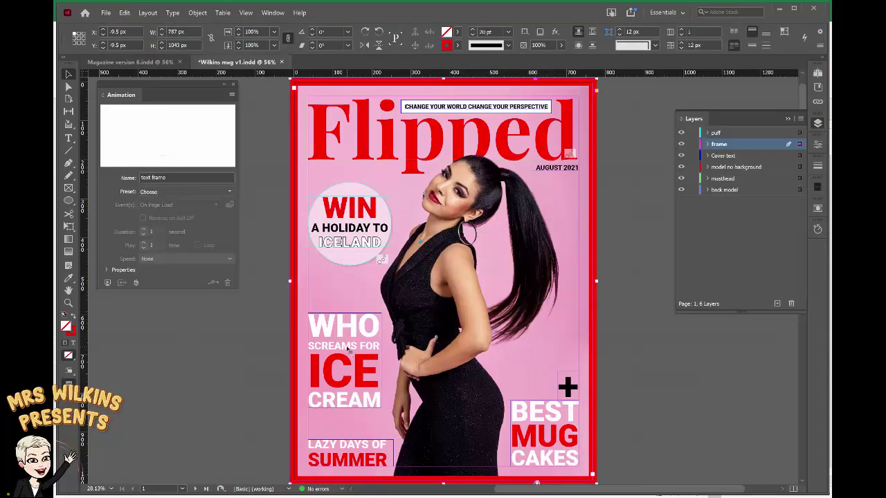
pyautogui.doubleClick(331, 318)
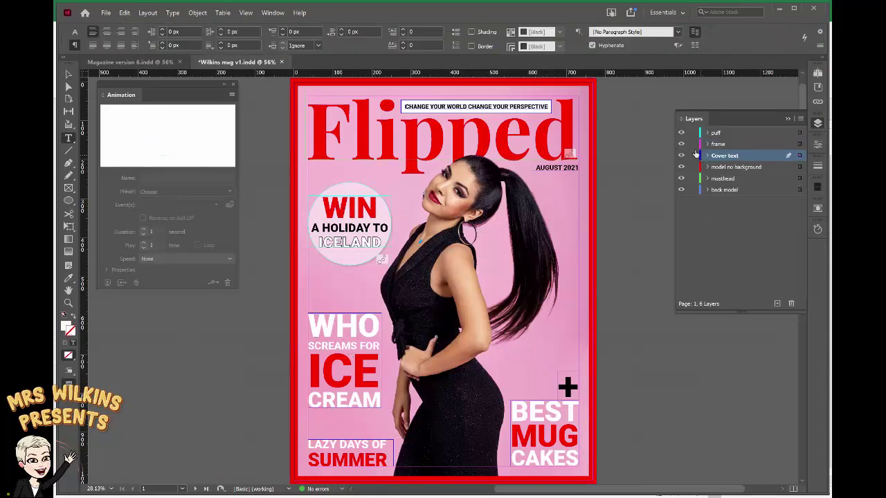
pyautogui.click(682, 133)
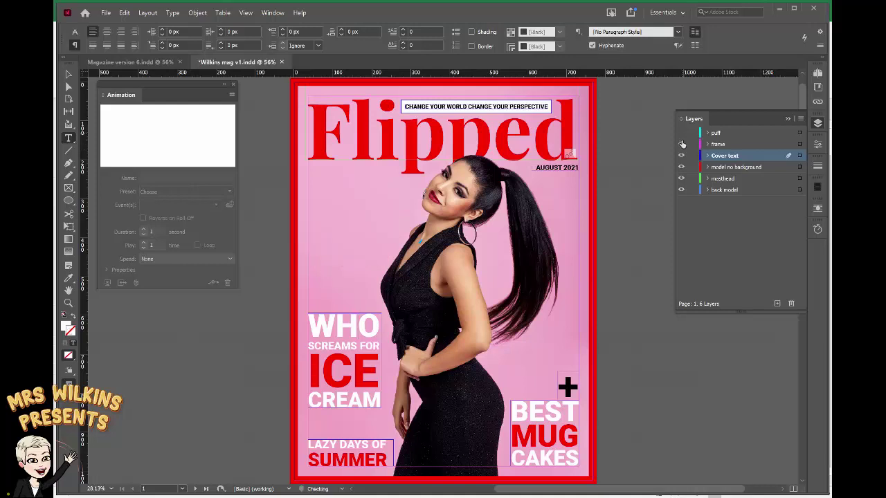
pyautogui.click(682, 144)
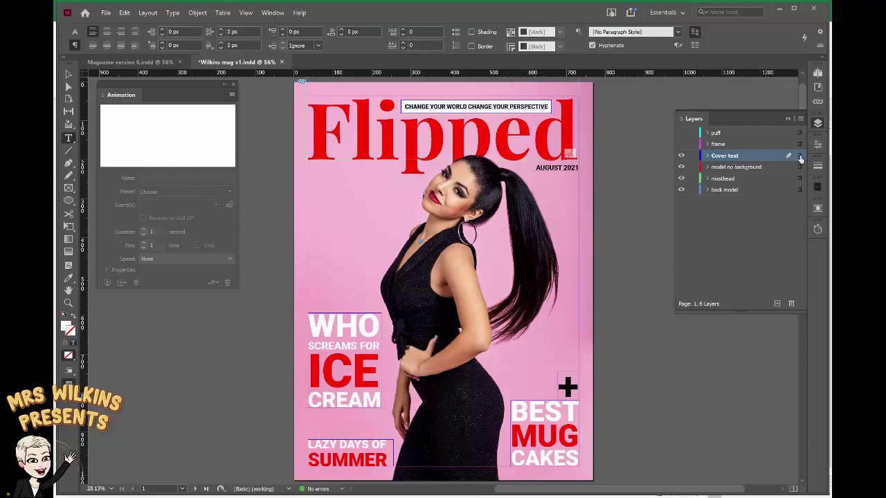
pyautogui.press('Escape')
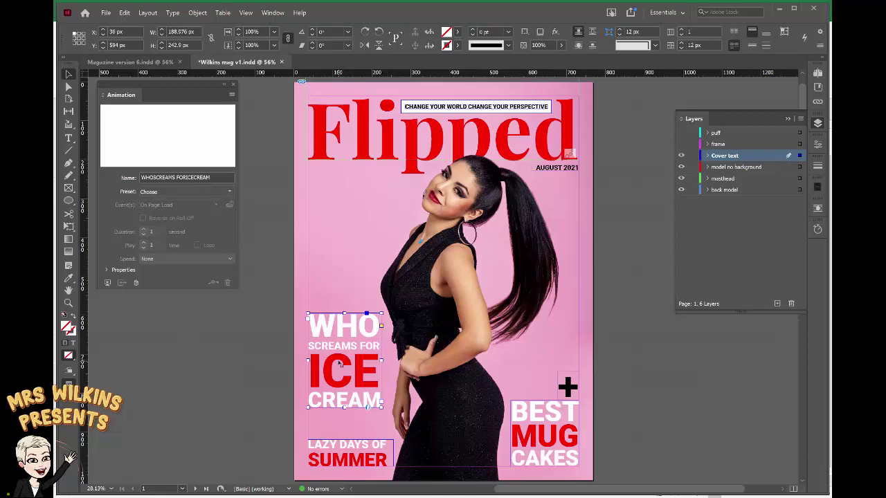
# - Give the WHO SCREAMS FOR ICE CREAM cover line the Fly in from Left preset, preview, then select LAZY DAYS OF SUMMER
pyautogui.click(229, 192)
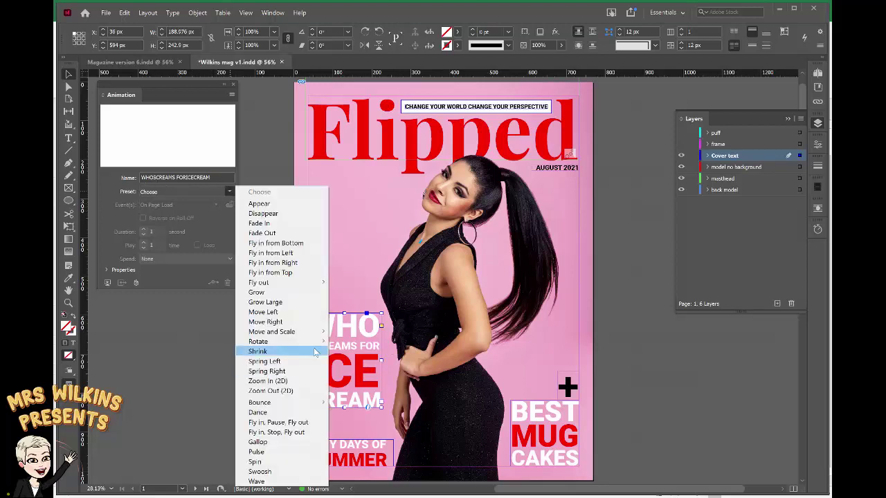
pyautogui.click(256, 254)
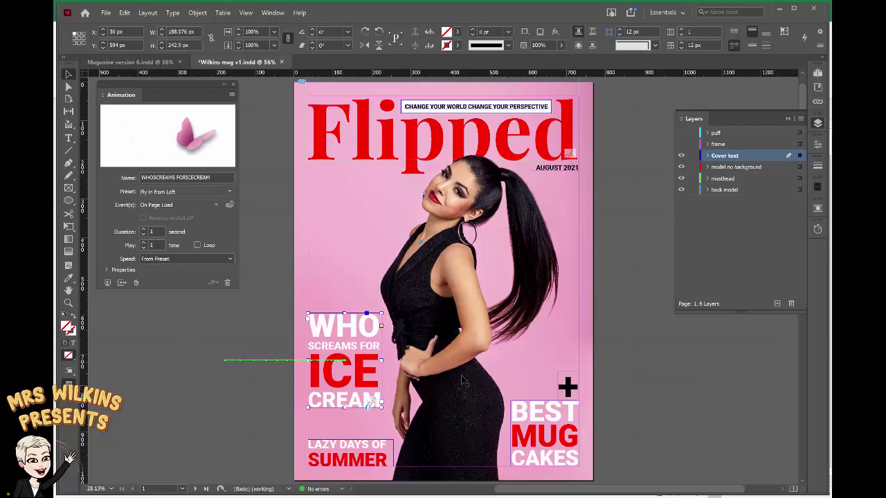
pyautogui.click(108, 284)
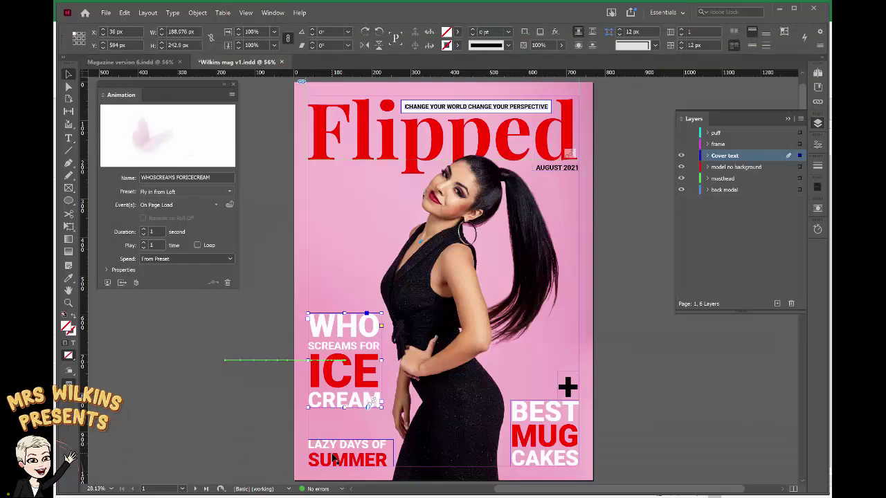
pyautogui.click(332, 458)
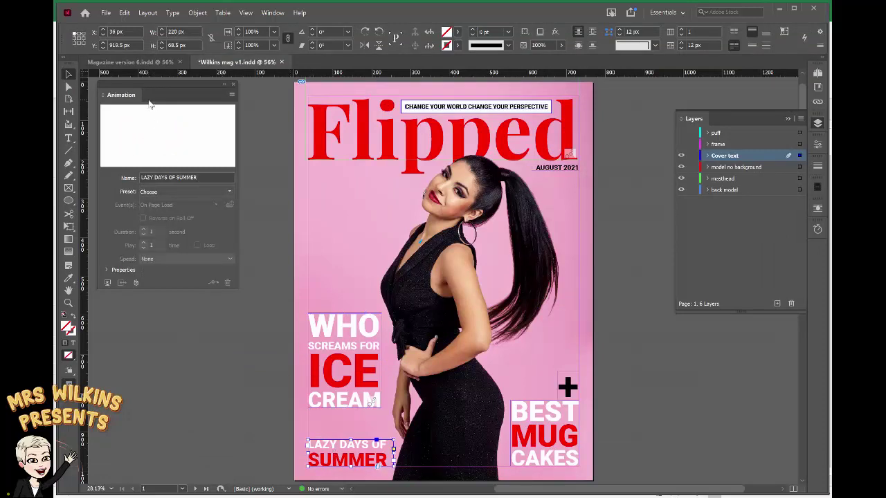
# - Apply Fly in from Left to LAZY DAYS OF SUMMER, then select the BEST MUG CAKES cover line
pyautogui.click(229, 192)
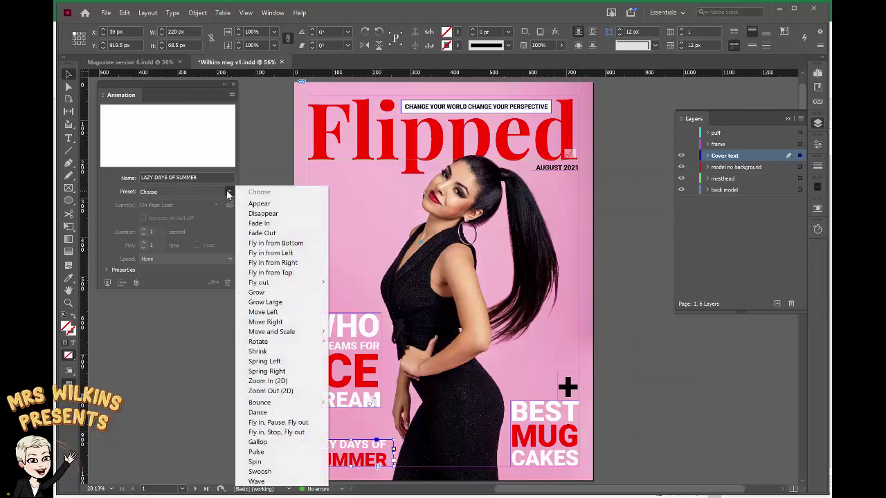
pyautogui.click(256, 253)
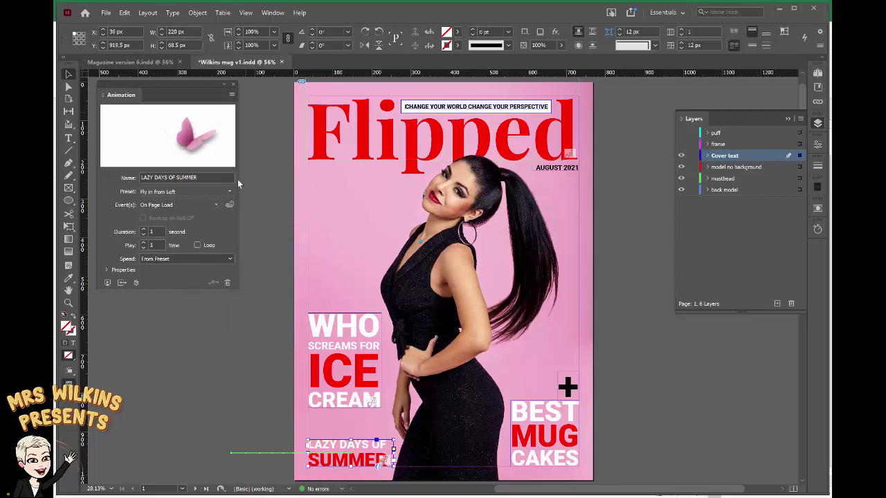
pyautogui.click(562, 444)
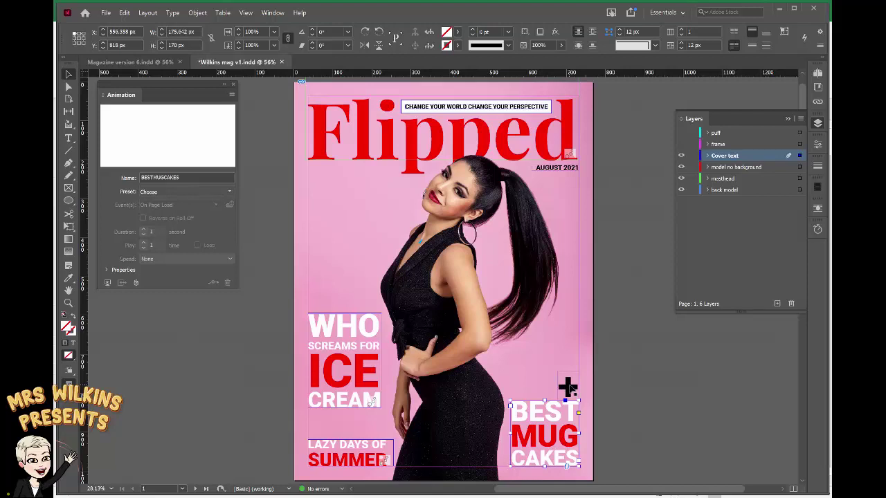
# - Group the BEST MUG CAKES text with its plus sign
pyautogui.moveTo(544, 400); pyautogui.dragTo(544, 372)
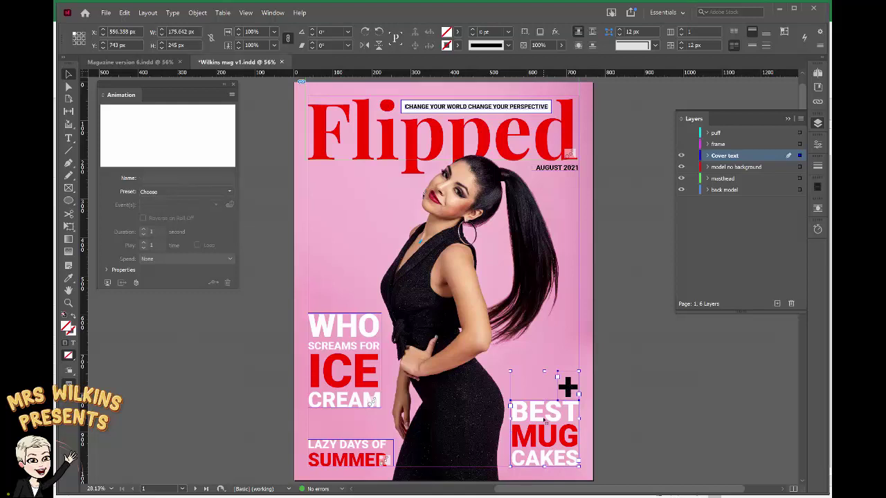
pyautogui.rightClick(552, 413)
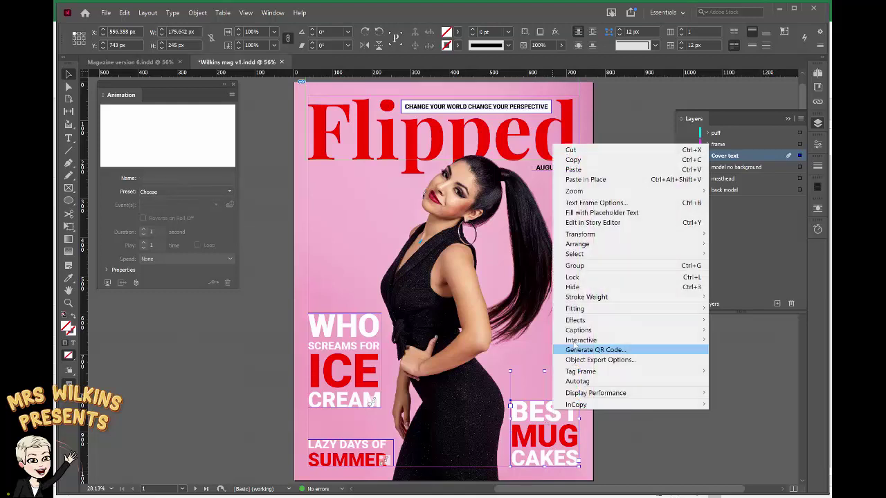
pyautogui.click(575, 266)
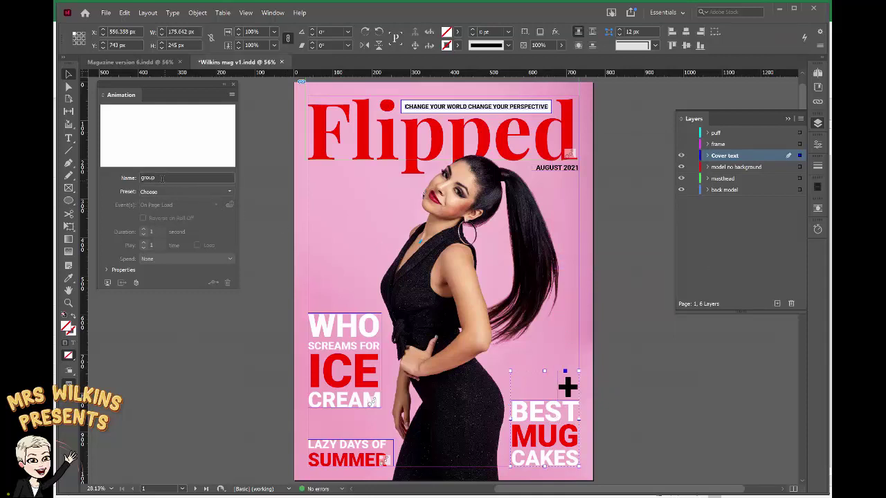
# - Name the group's animation Mug cakes, set it to Fly in from Right, and show the red frame layer
pyautogui.moveTo(161, 178); pyautogui.dragTo(139, 177)
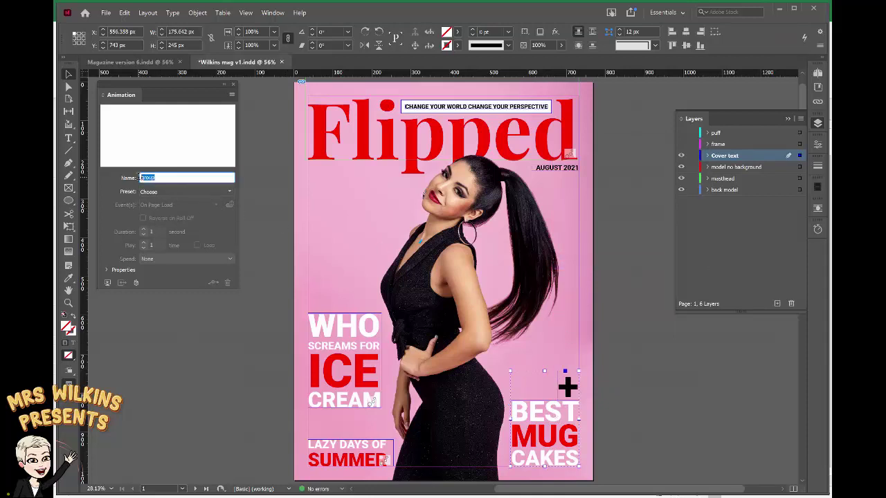
pyautogui.write('shu')
pyautogui.click(231, 193)
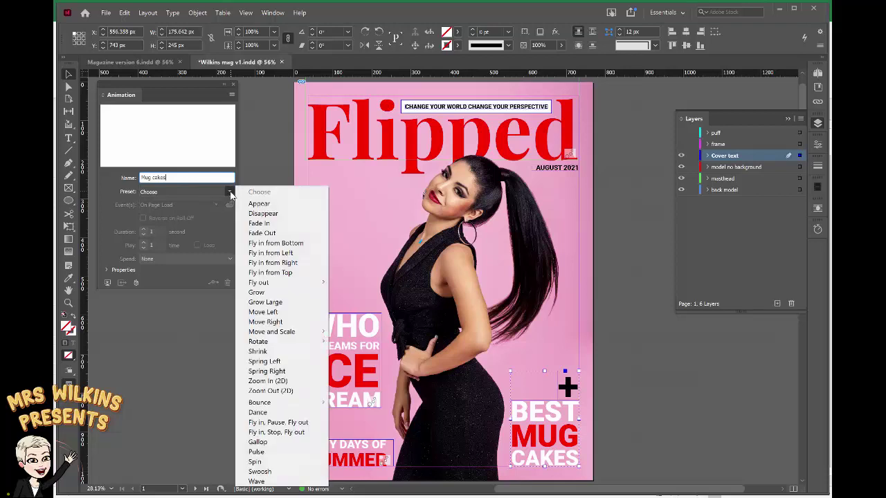
pyautogui.click(267, 263)
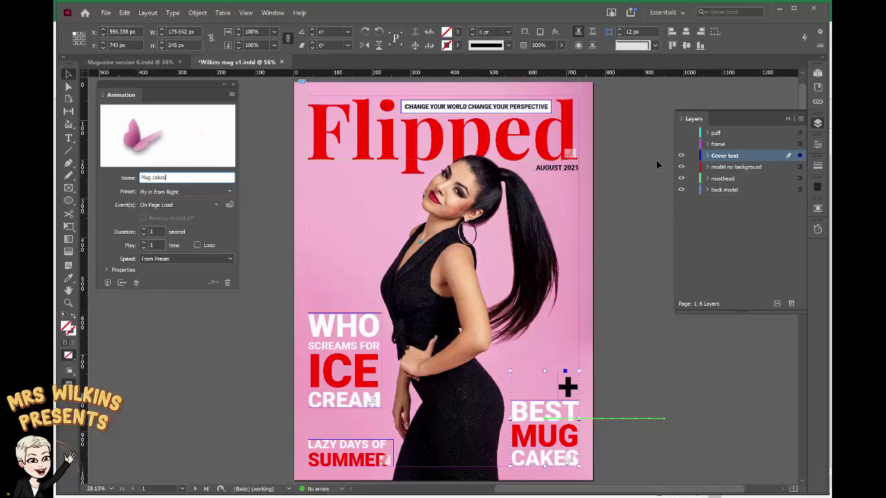
pyautogui.click(681, 142)
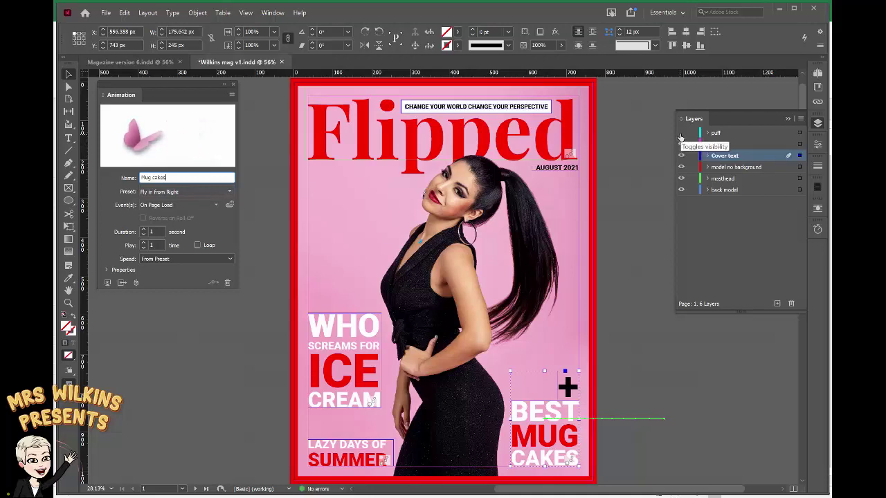
# - Show the WIN A HOLIDAY TO ICELAND puff layer, preview the spread as EPUB, and open the Timing panel
pyautogui.click(681, 132)
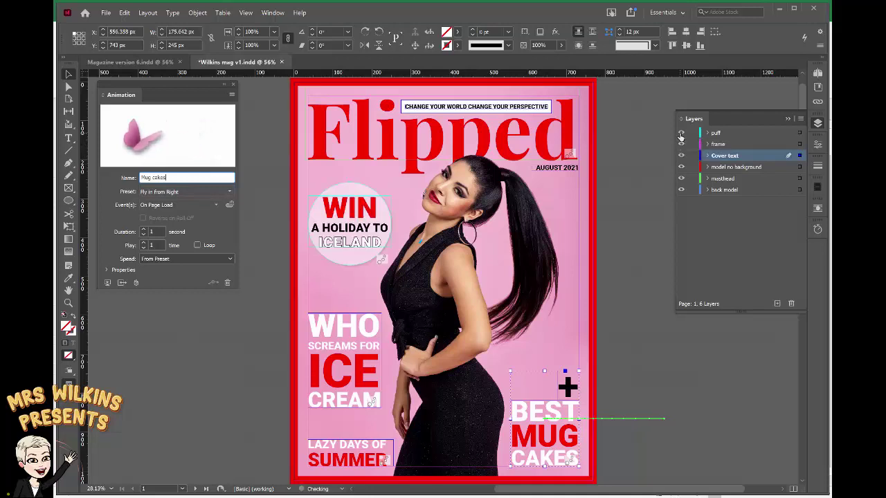
pyautogui.click(108, 283)
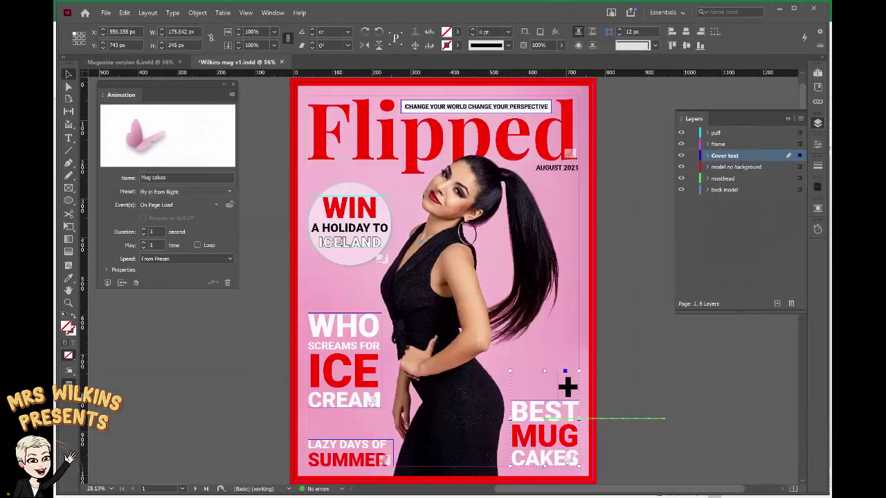
pyautogui.click(818, 231)
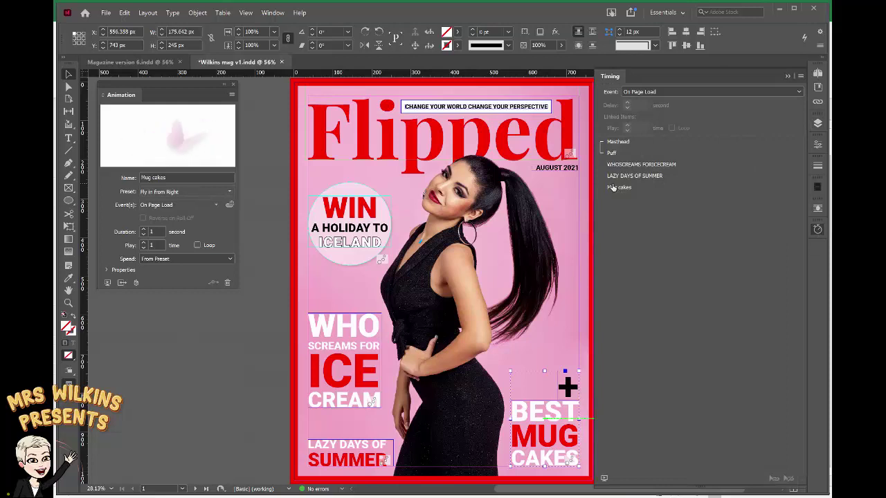
# - Set Masthead, Puff, WHO SCREAMS, LAZY DAYS and Mug cakes to play together, then preview as EPUB
pyautogui.click(613, 187)
pyautogui.keyDown('shift'); pyautogui.click(614, 177); pyautogui.keyUp('shift')
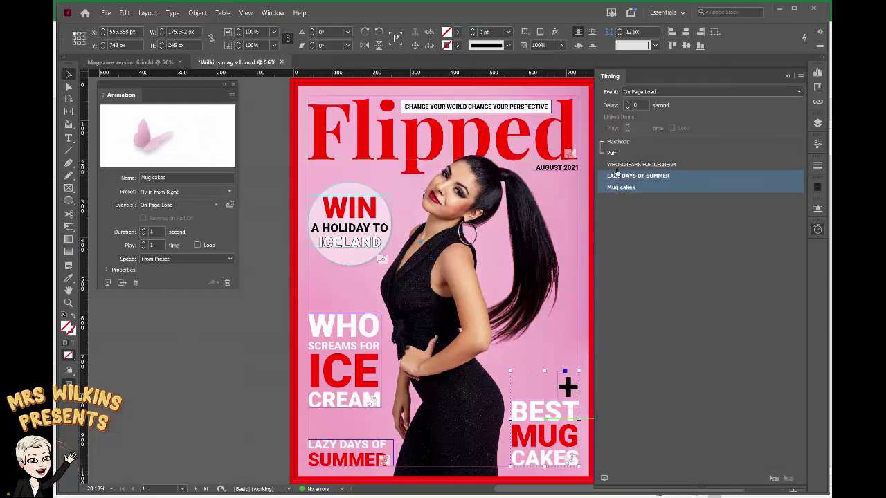
pyautogui.keyDown('shift'); pyautogui.click(616, 166); pyautogui.keyUp('shift')
pyautogui.keyDown('shift'); pyautogui.click(613, 153); pyautogui.keyUp('shift')
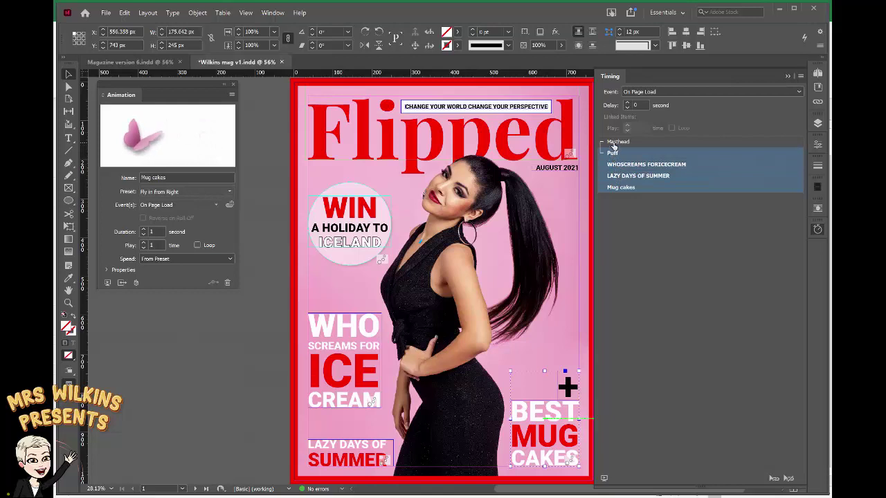
pyautogui.keyDown('shift'); pyautogui.click(615, 142); pyautogui.keyUp('shift')
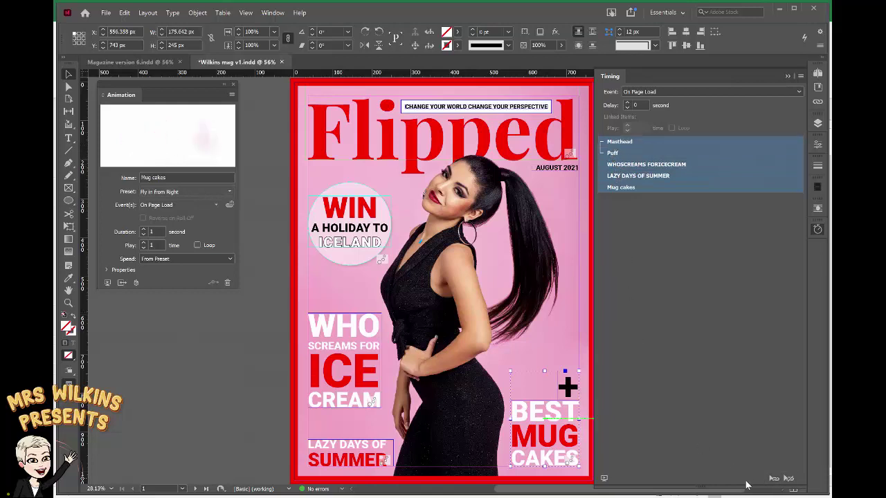
pyautogui.moveTo(738, 485); pyautogui.dragTo(736, 284)
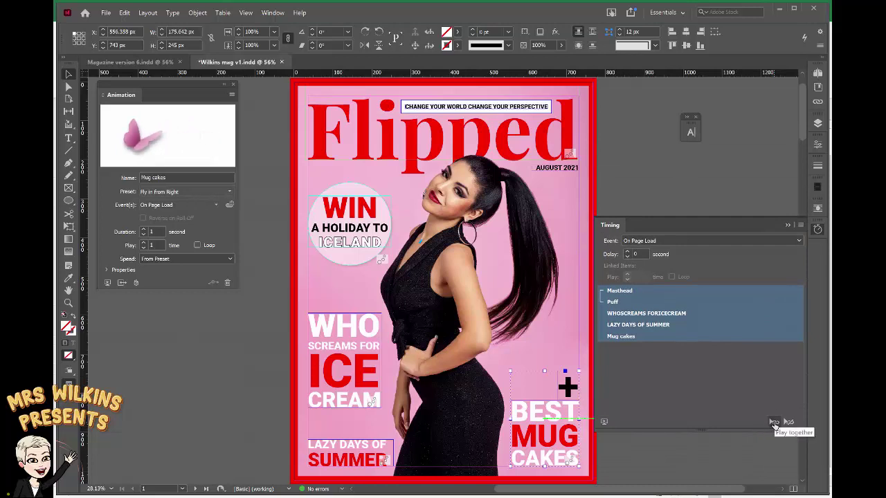
pyautogui.click(773, 423)
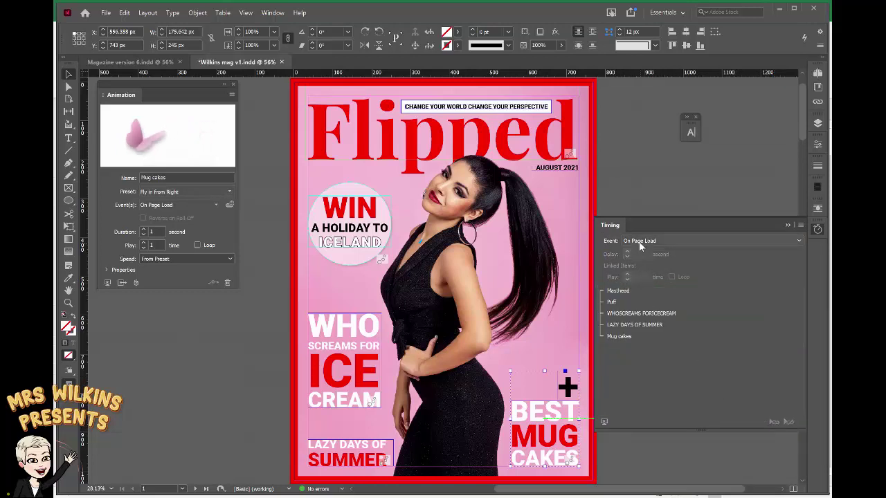
pyautogui.click(107, 283)
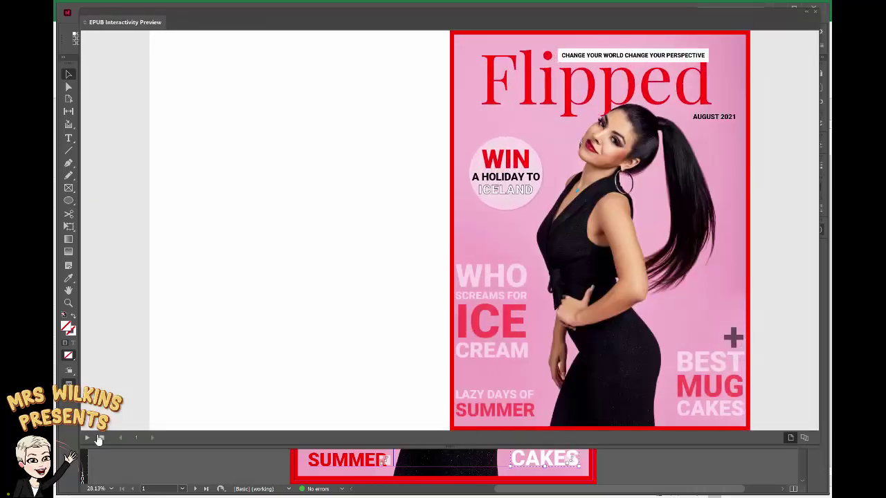